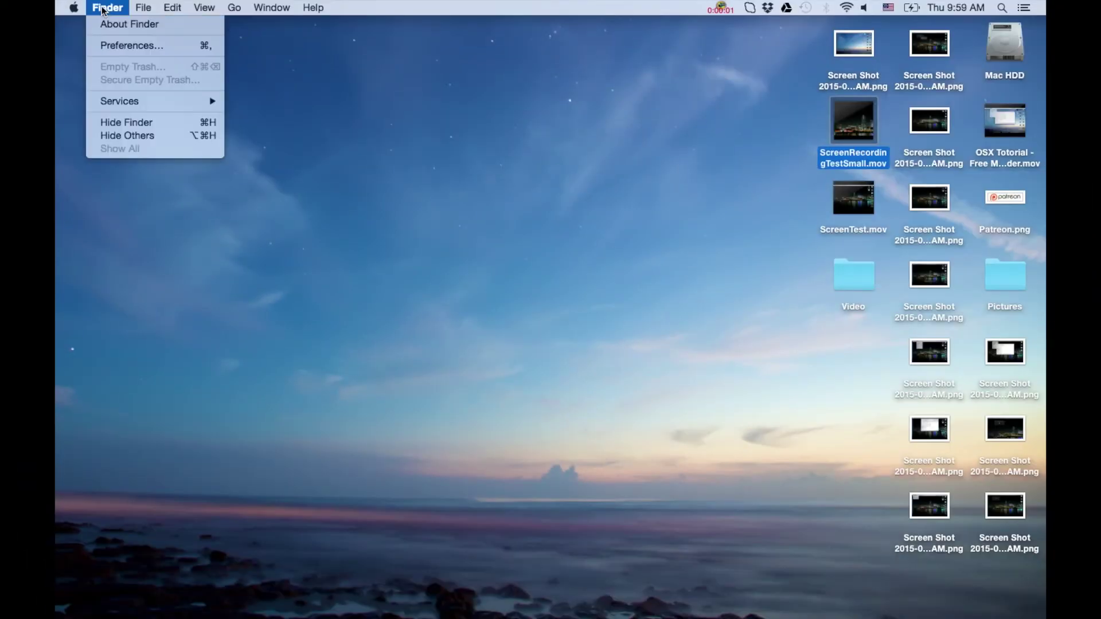
Open the Applications folder in Finder, locate QuickTime Player.app, and close the folder window.
{"action": "mouse_move", "coordinate": [142, 7]}
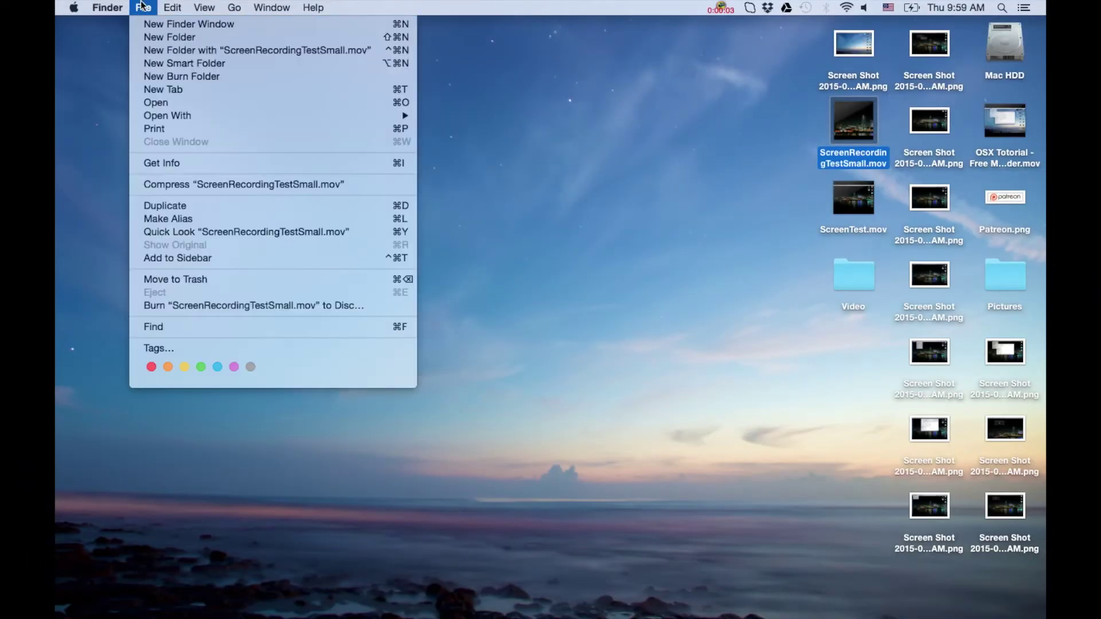
{"action": "mouse_move", "coordinate": [268, 6]}
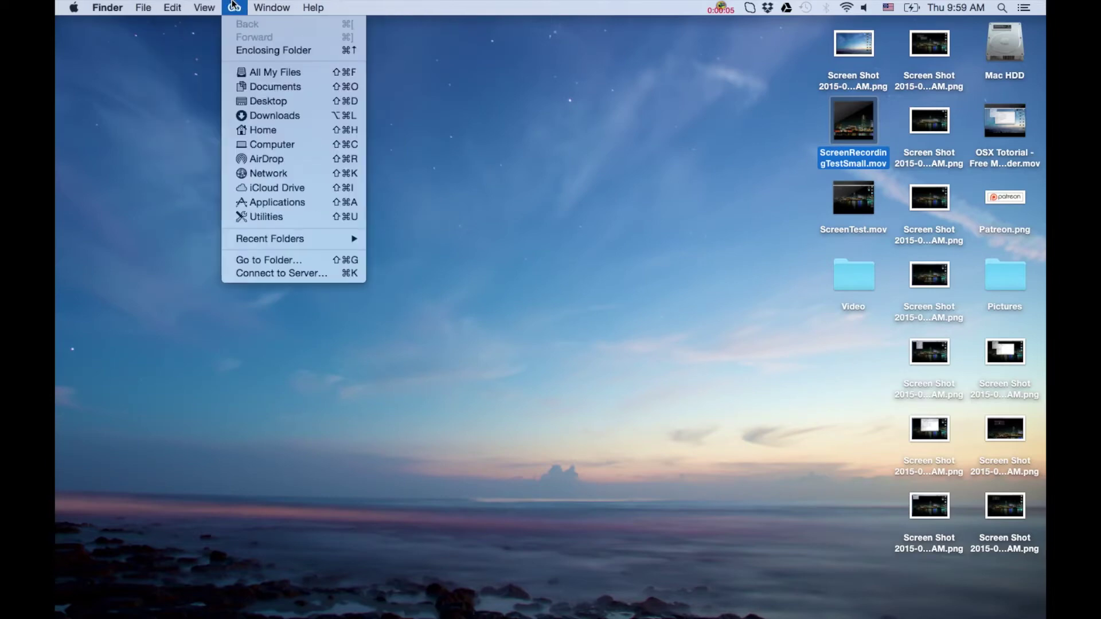
{"action": "mouse_move", "coordinate": [234, 5]}
{"action": "left_click", "coordinate": [245, 202]}
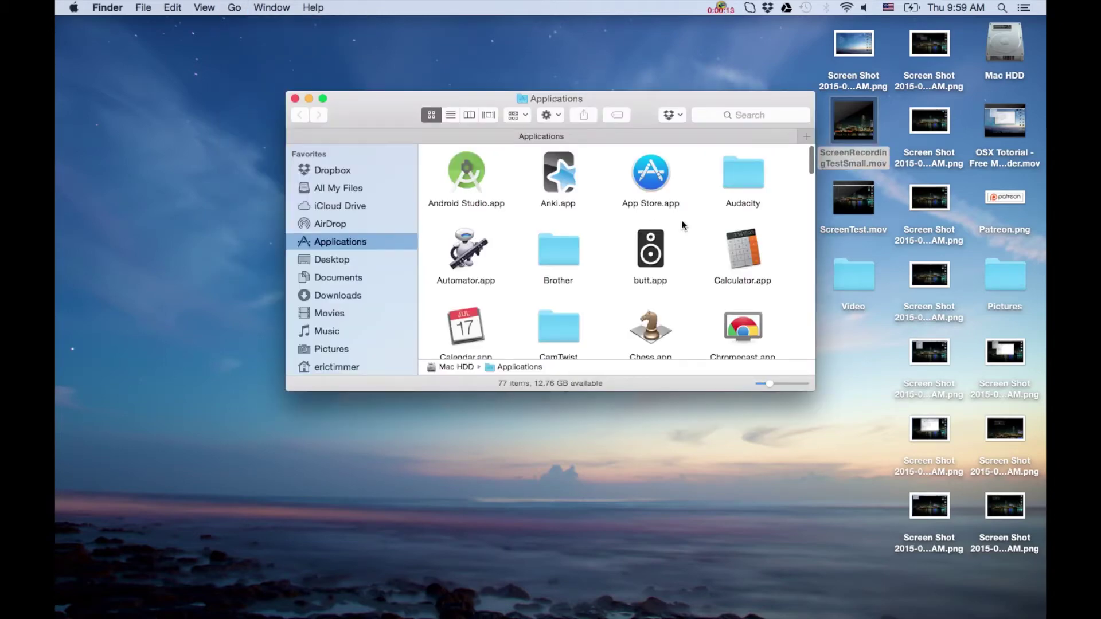
{"action": "scroll", "coordinate": [682, 220], "scroll_direction": "down", "scroll_amount": 10}
{"action": "scroll", "coordinate": [681, 226], "scroll_direction": "down", "scroll_amount": 10}
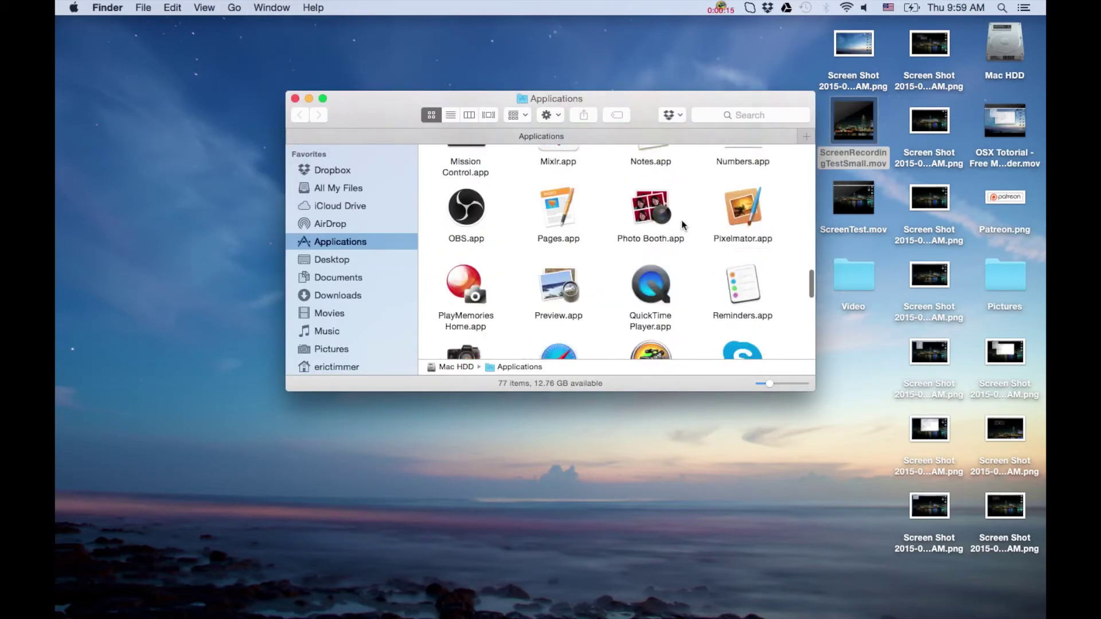
{"action": "left_click", "coordinate": [660, 238]}
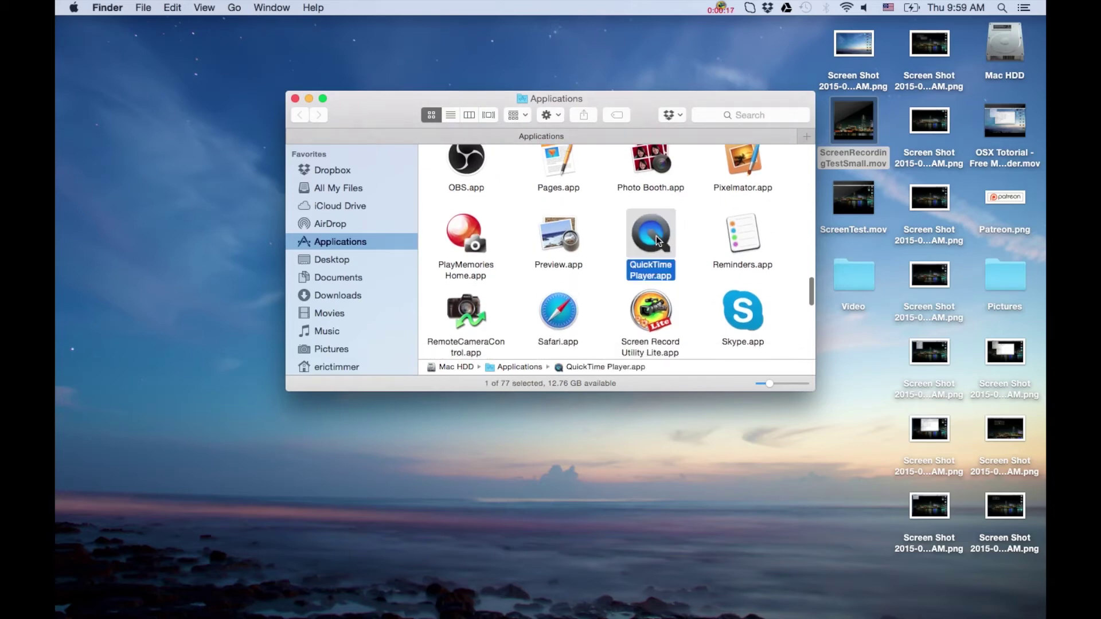
{"action": "mouse_move", "coordinate": [295, 608]}
{"action": "left_click", "coordinate": [295, 98]}
Open the Applications stack from the Dock and browse its apps for QuickTime Player.
{"action": "mouse_move", "coordinate": [918, 614]}
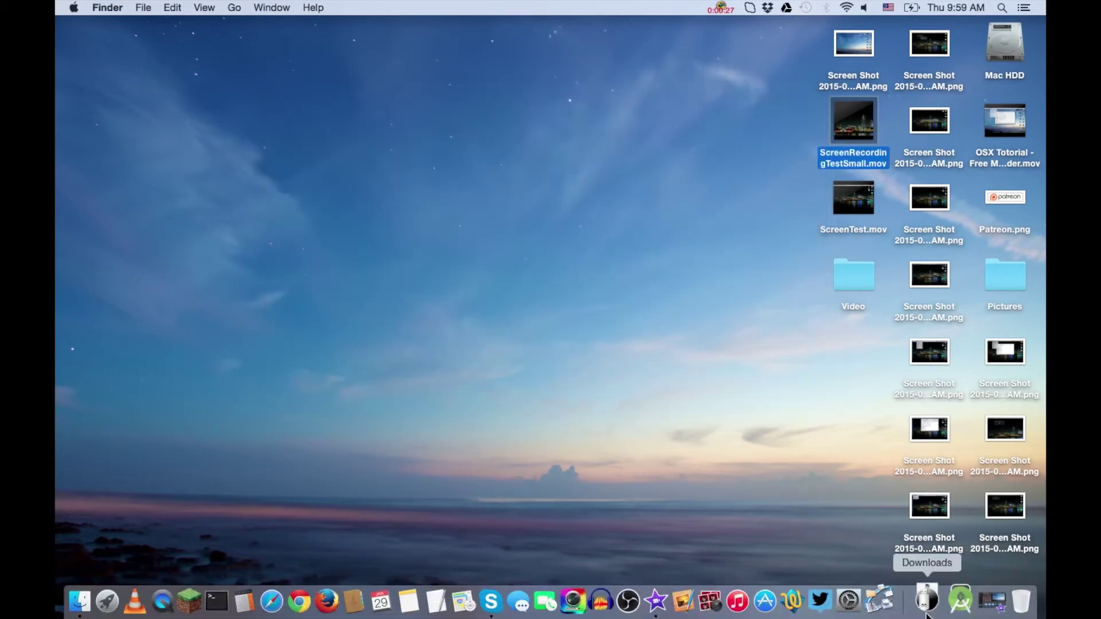
{"action": "left_click", "coordinate": [954, 606]}
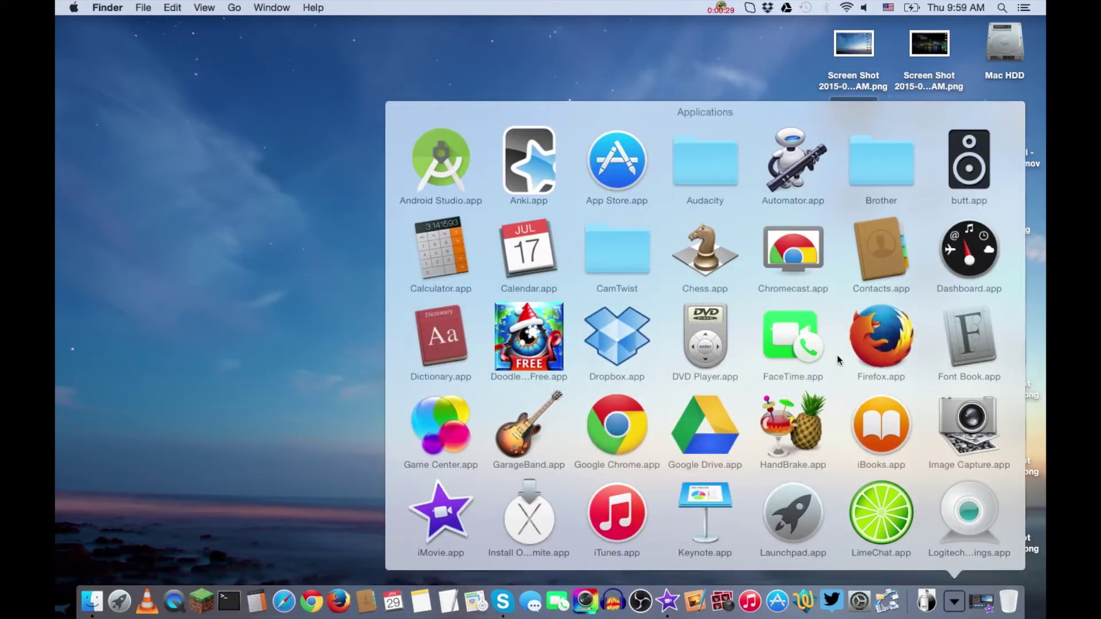
{"action": "scroll", "coordinate": [838, 360], "scroll_direction": "down", "scroll_amount": 5}
{"action": "scroll", "coordinate": [837, 360], "scroll_direction": "down", "scroll_amount": 3}
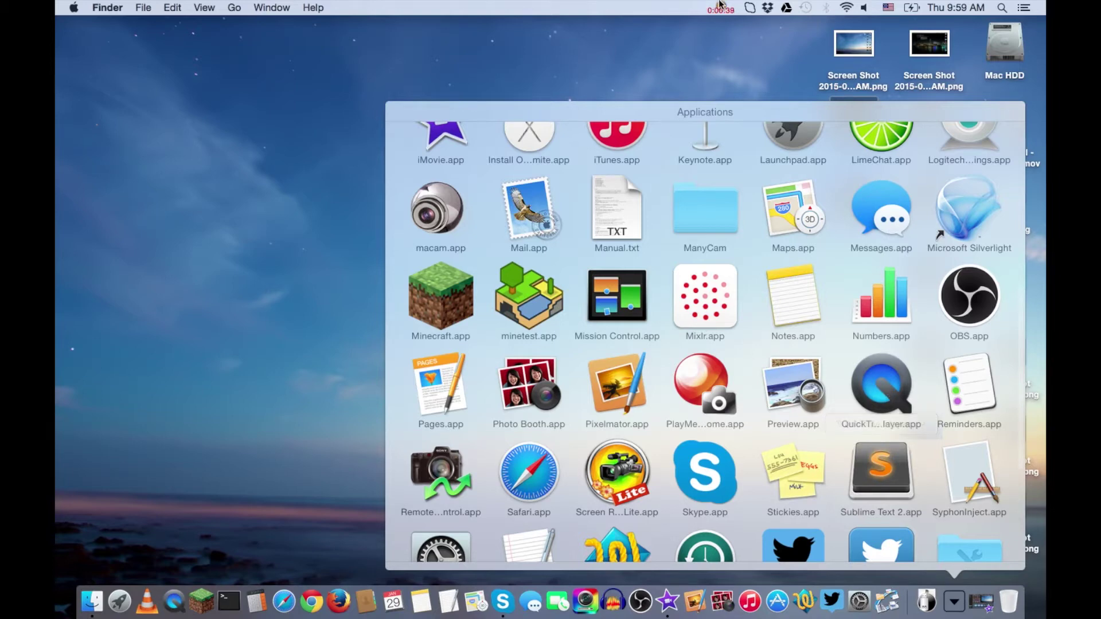
{"action": "left_click", "coordinate": [721, 6]}
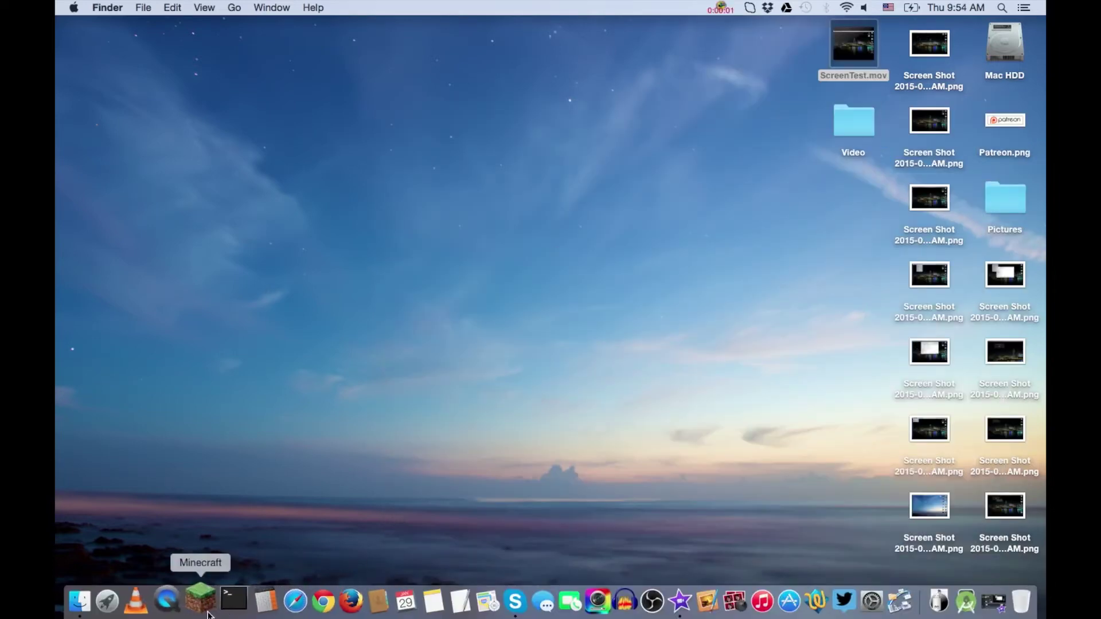
Launch QuickTime Player, open a new screen recording, and view its microphone and mouse-click options.
{"action": "left_click", "coordinate": [174, 603]}
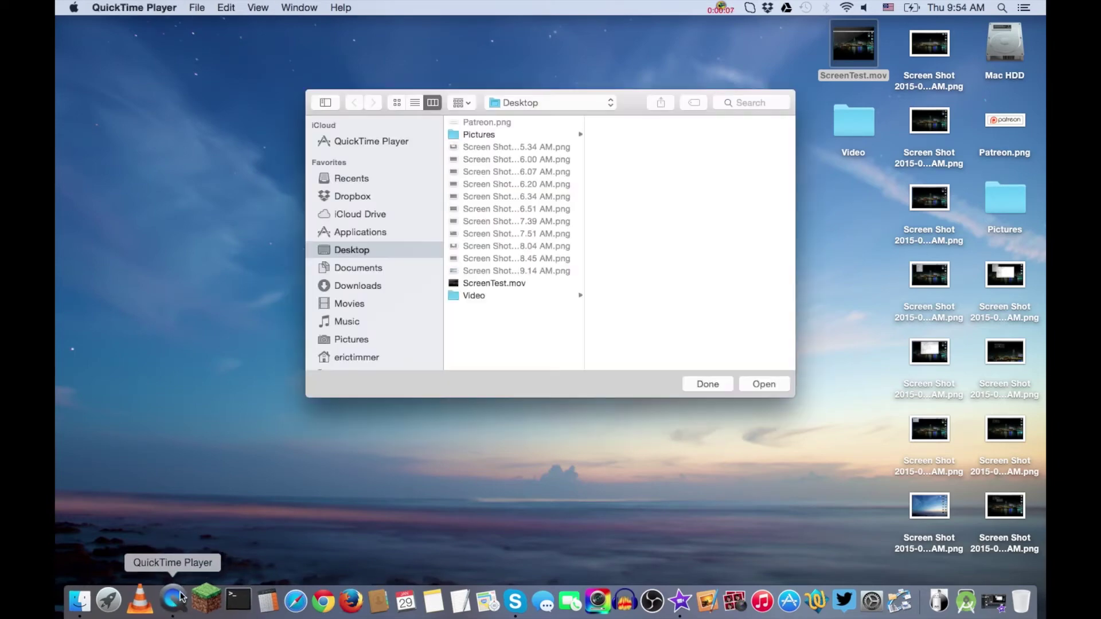
{"action": "left_click", "coordinate": [200, 9]}
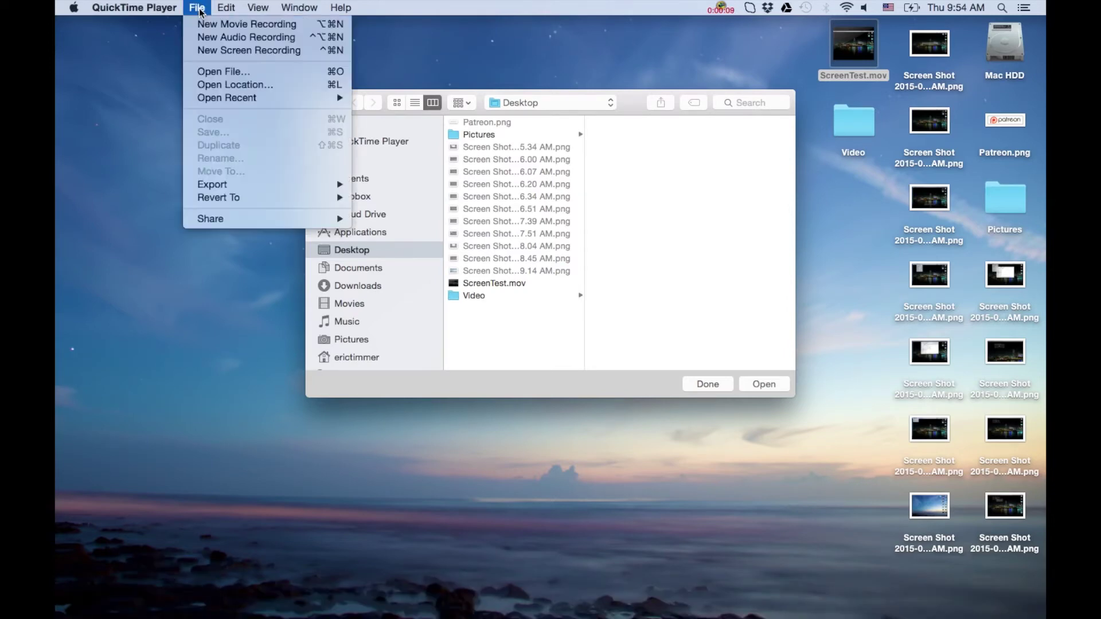
{"action": "left_click", "coordinate": [221, 50]}
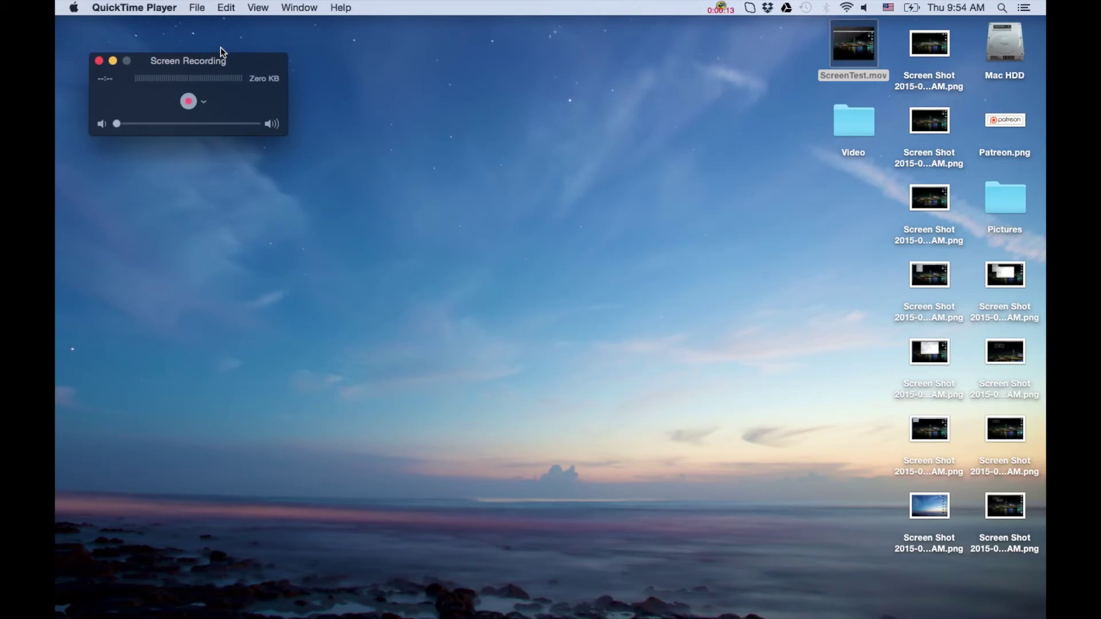
{"action": "left_click", "coordinate": [205, 103]}
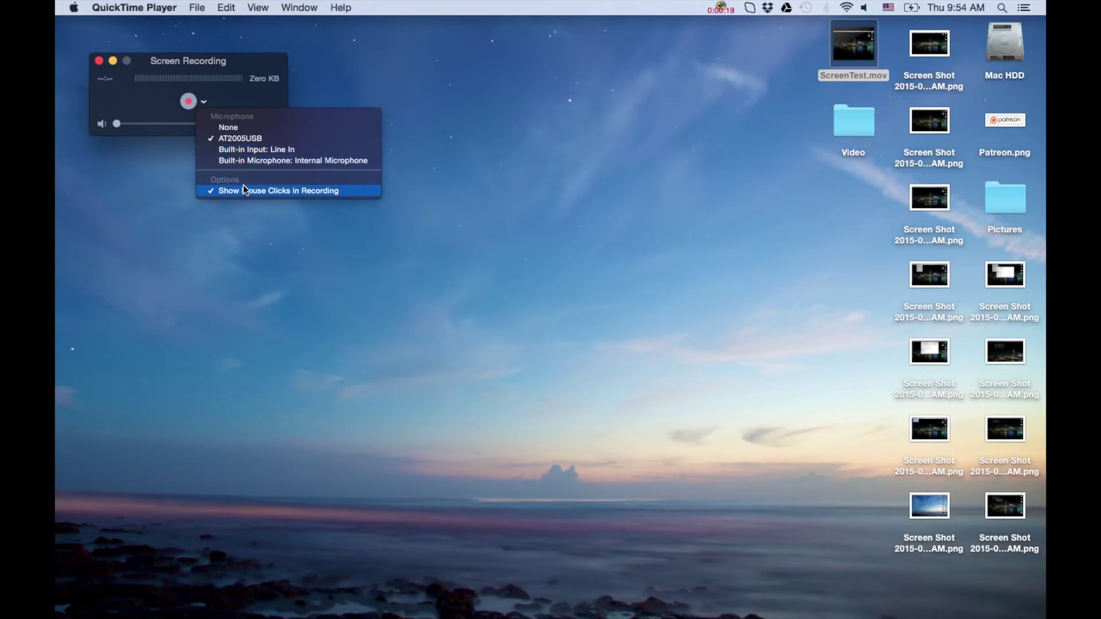
{"action": "left_click", "coordinate": [189, 103]}
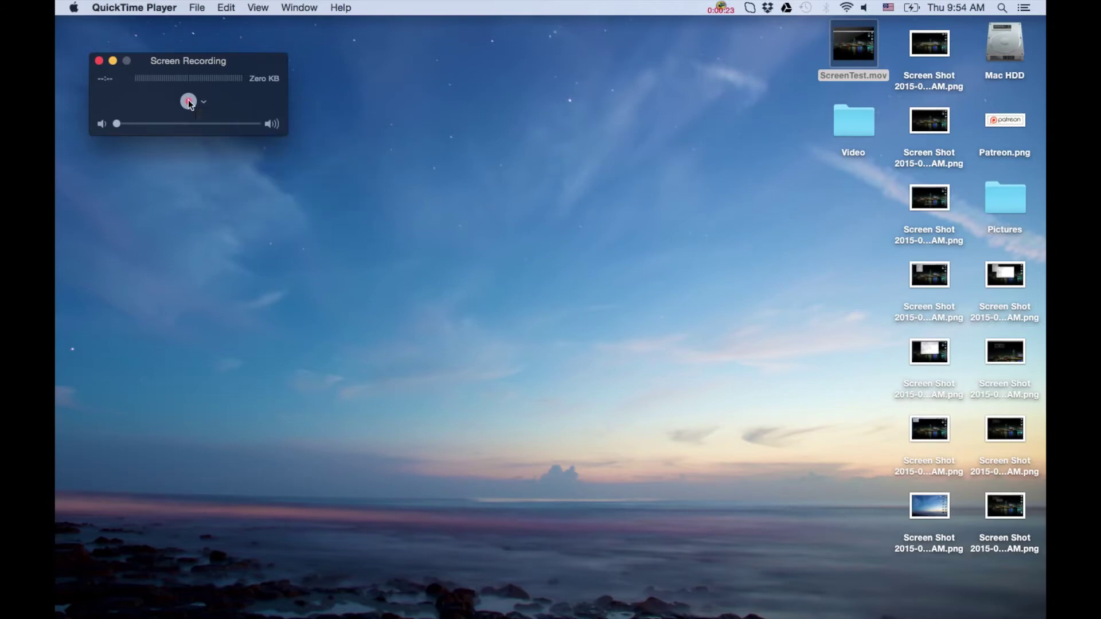
Start recording only a rectangular region of the empty desktop area beside the icons.
{"action": "left_click", "coordinate": [189, 102]}
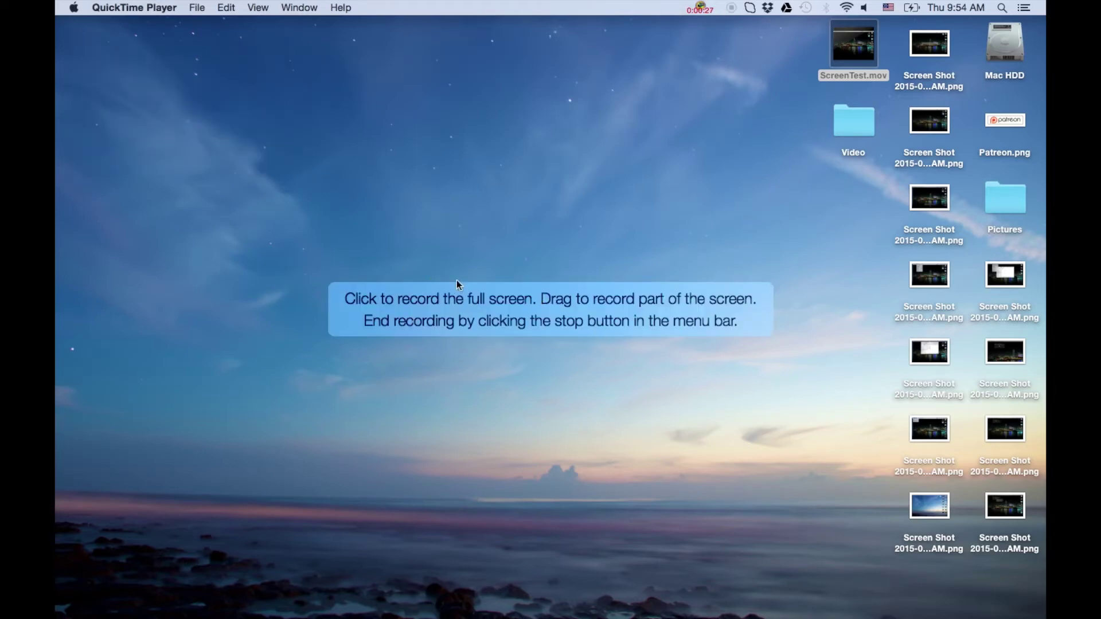
{"action": "left_click_drag", "start_coordinate": [209, 116], "coordinate": [623, 431]}
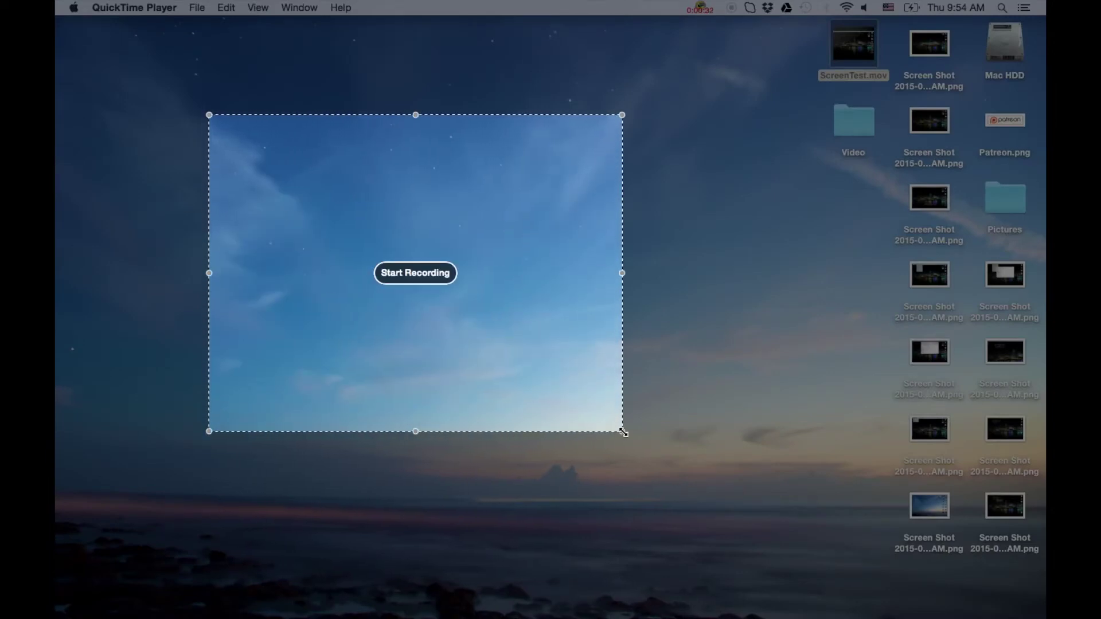
{"action": "left_click", "coordinate": [413, 275]}
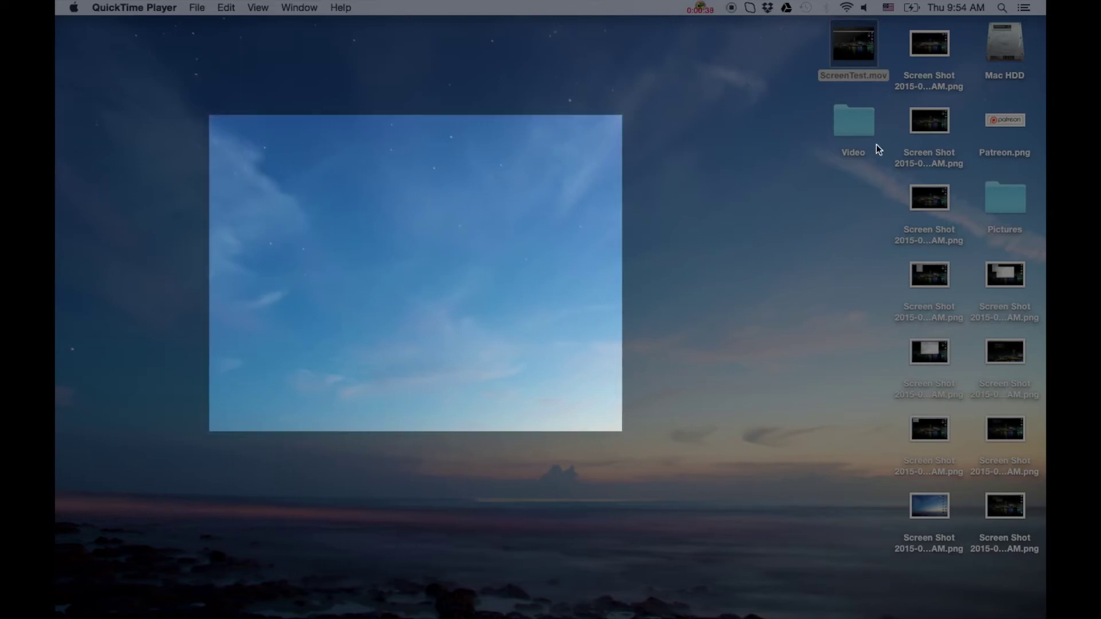
Open Screen Shot 2015-01-29 at 9.46.51 AM.png from the desktop and shrink and move its window to fit inside the recorded region.
{"action": "left_click", "coordinate": [931, 128]}
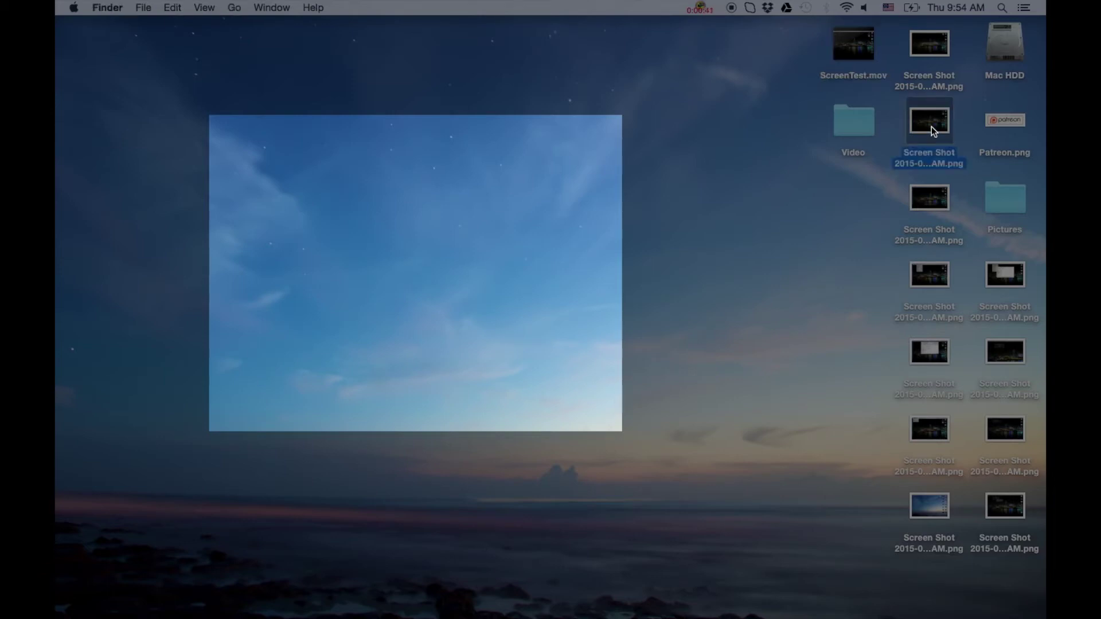
{"action": "double_click", "coordinate": [931, 126]}
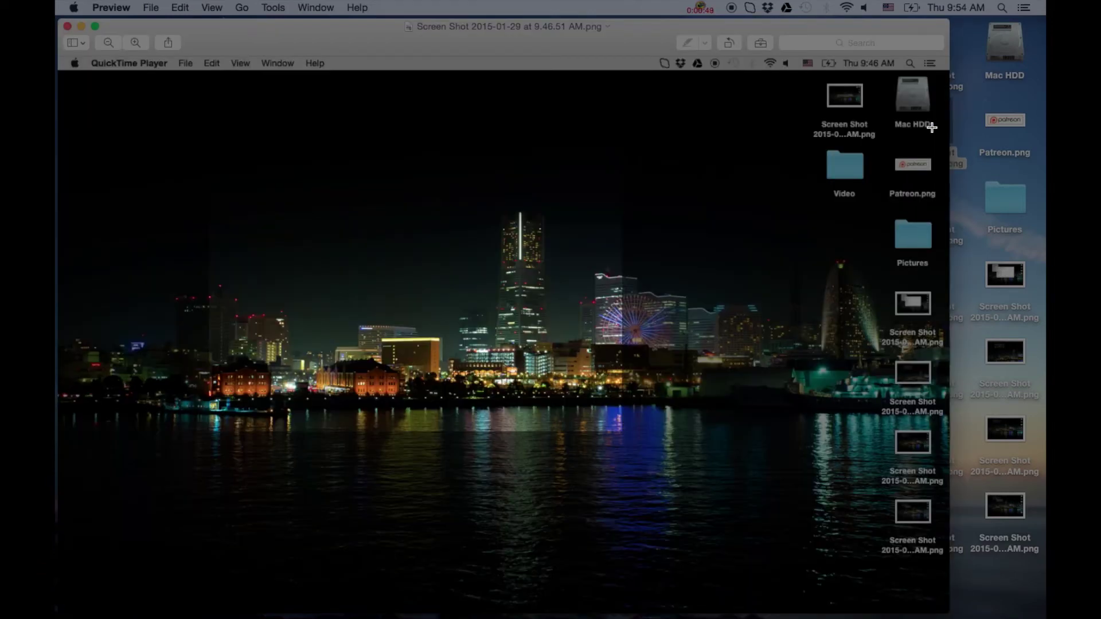
{"action": "left_click_drag", "start_coordinate": [59, 22], "coordinate": [537, 288]}
{"action": "left_click_drag", "start_coordinate": [849, 302], "coordinate": [535, 170]}
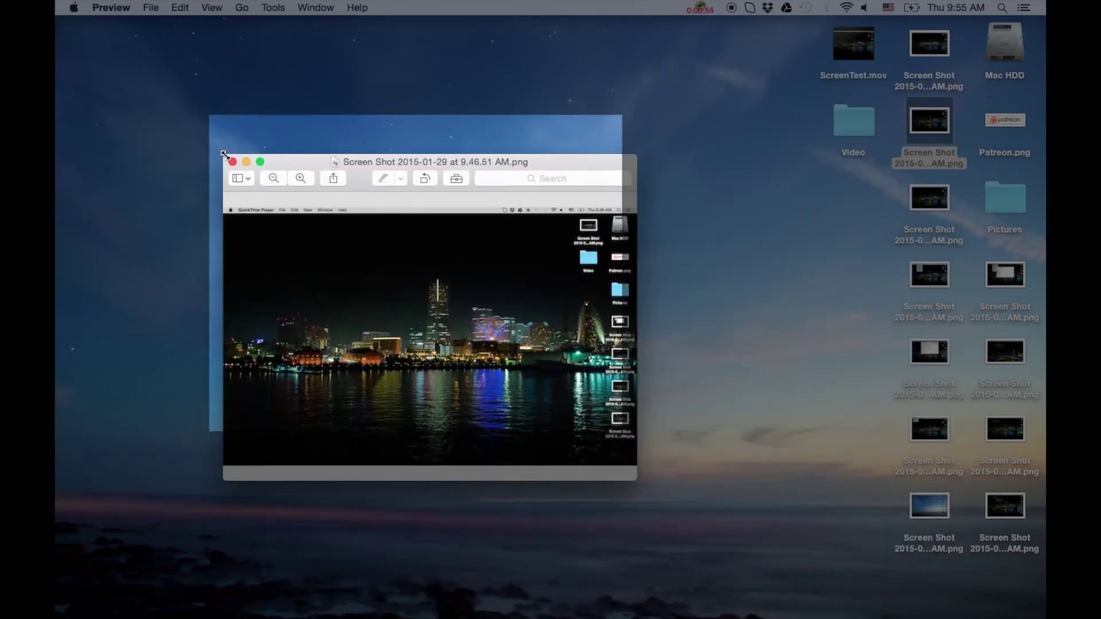
{"action": "left_click_drag", "start_coordinate": [224, 157], "coordinate": [331, 253]}
{"action": "left_click_drag", "start_coordinate": [554, 260], "coordinate": [526, 170]}
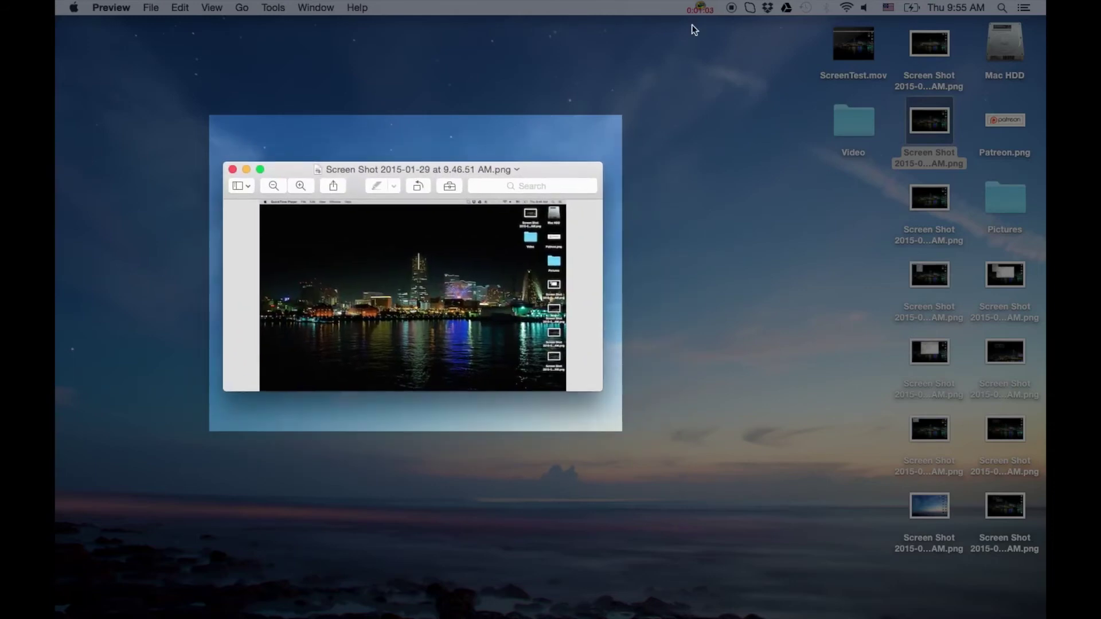
Stop the screen recording and close the screenshot's preview window.
{"action": "left_click", "coordinate": [733, 8]}
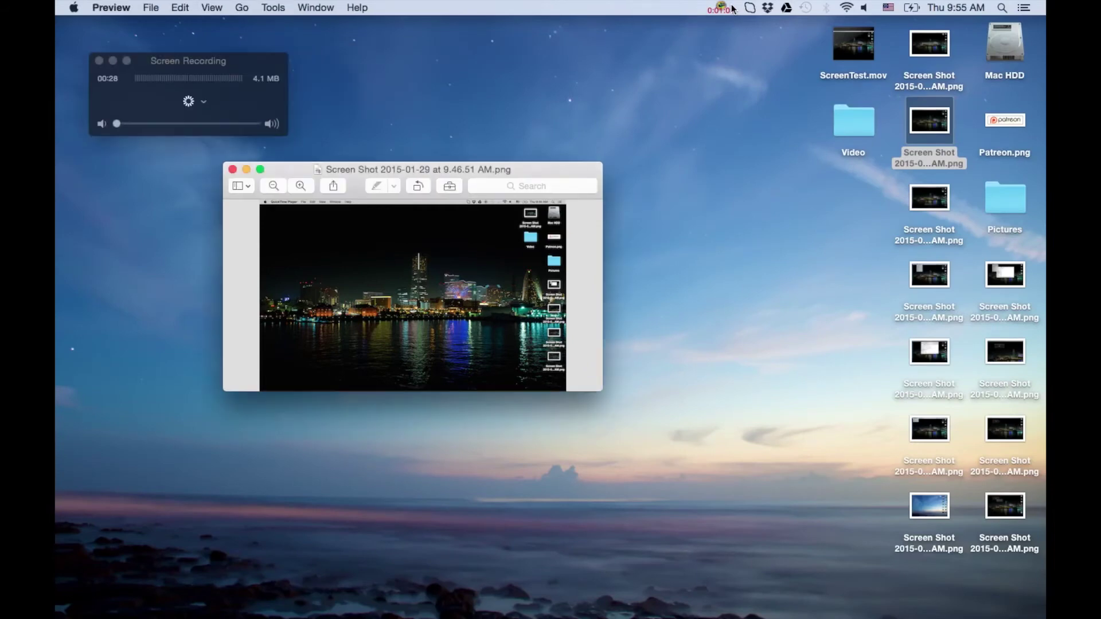
{"action": "left_click", "coordinate": [534, 168]}
{"action": "left_click_drag", "start_coordinate": [571, 169], "coordinate": [952, 138]}
{"action": "left_click", "coordinate": [638, 138]}
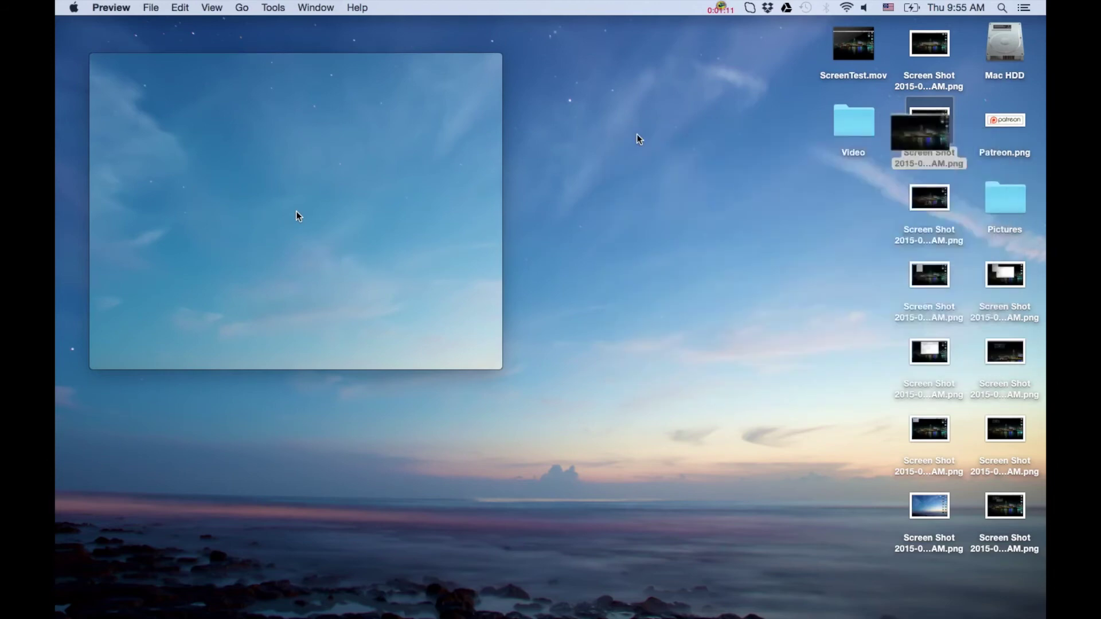
Save the recorded movie to the Desktop as ScreenRecordingTestSmall.mov.
{"action": "left_click", "coordinate": [391, 59]}
{"action": "left_click", "coordinate": [197, 7]}
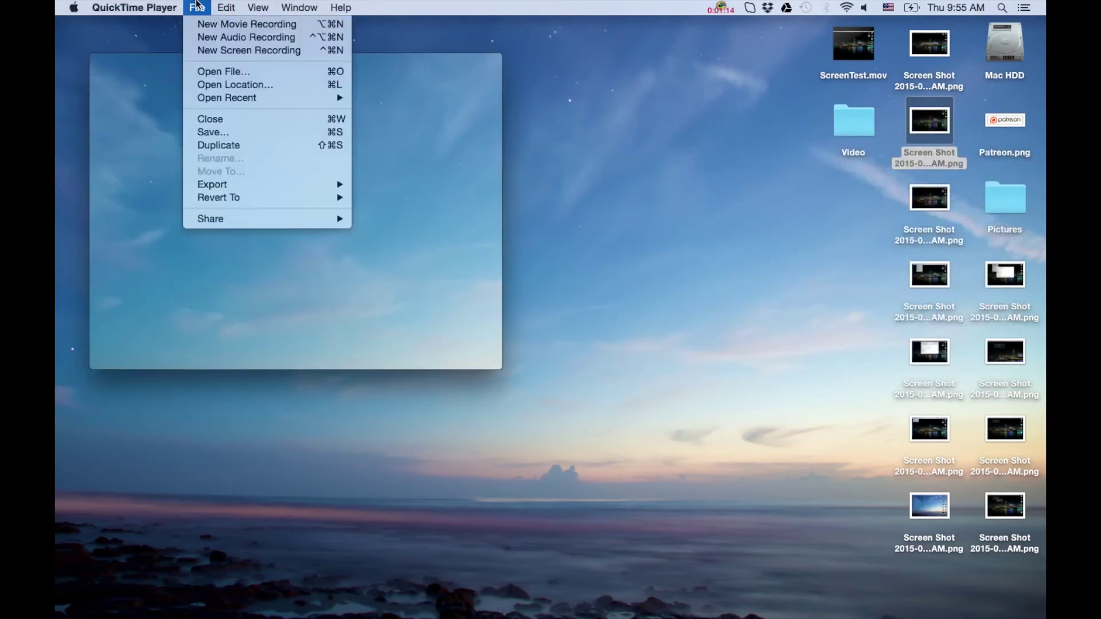
{"action": "left_click", "coordinate": [216, 131]}
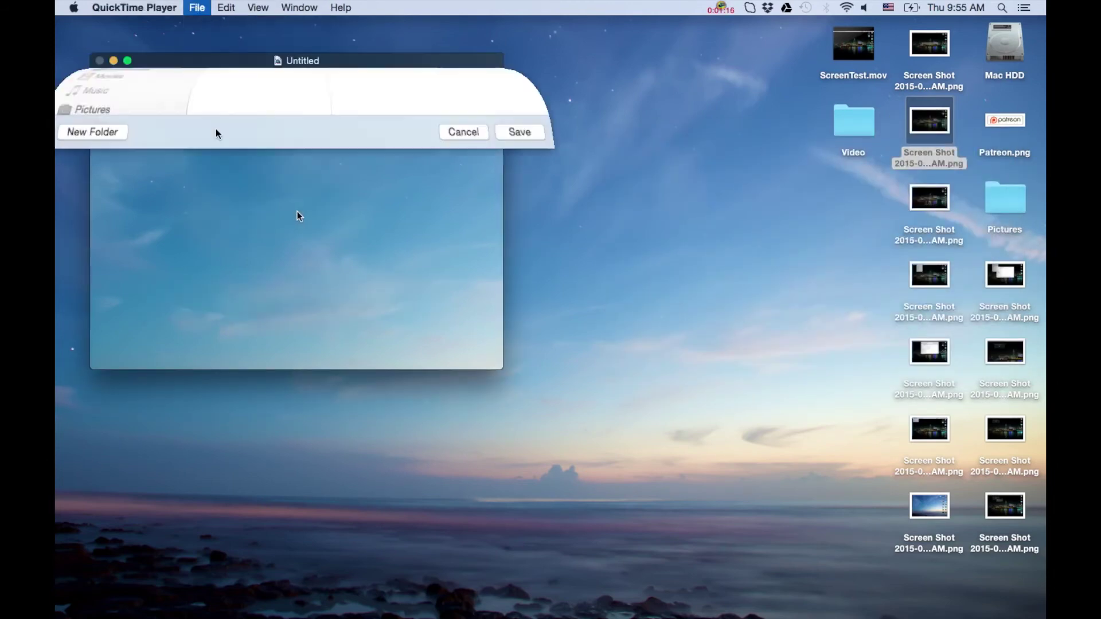
{"action": "type", "text": "Scree"}
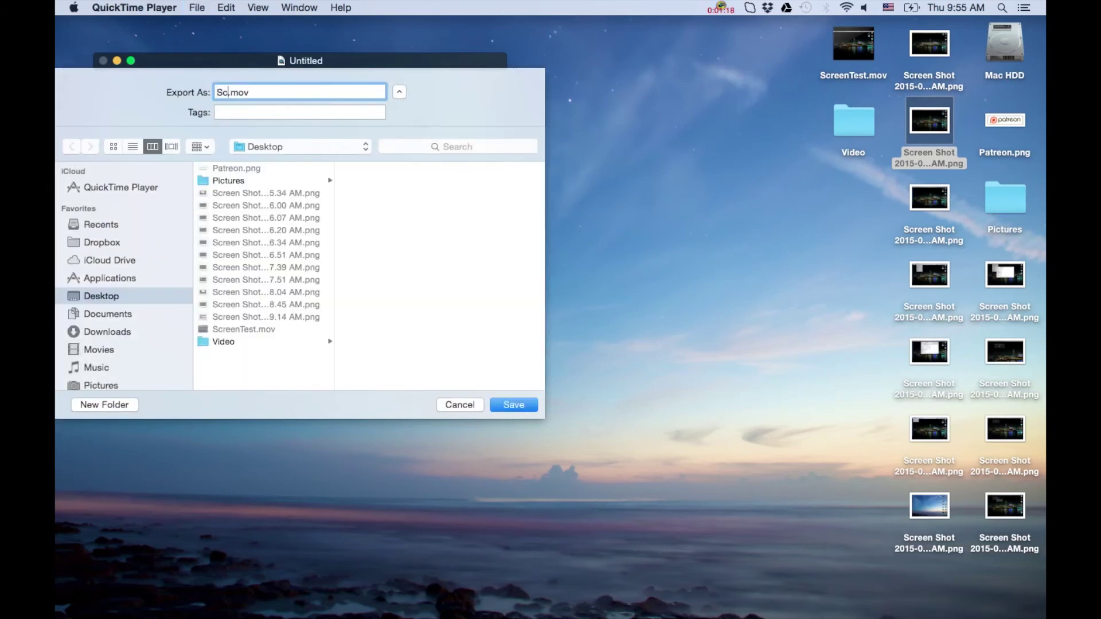
{"action": "type", "text": "nRecordingTestSmall"}
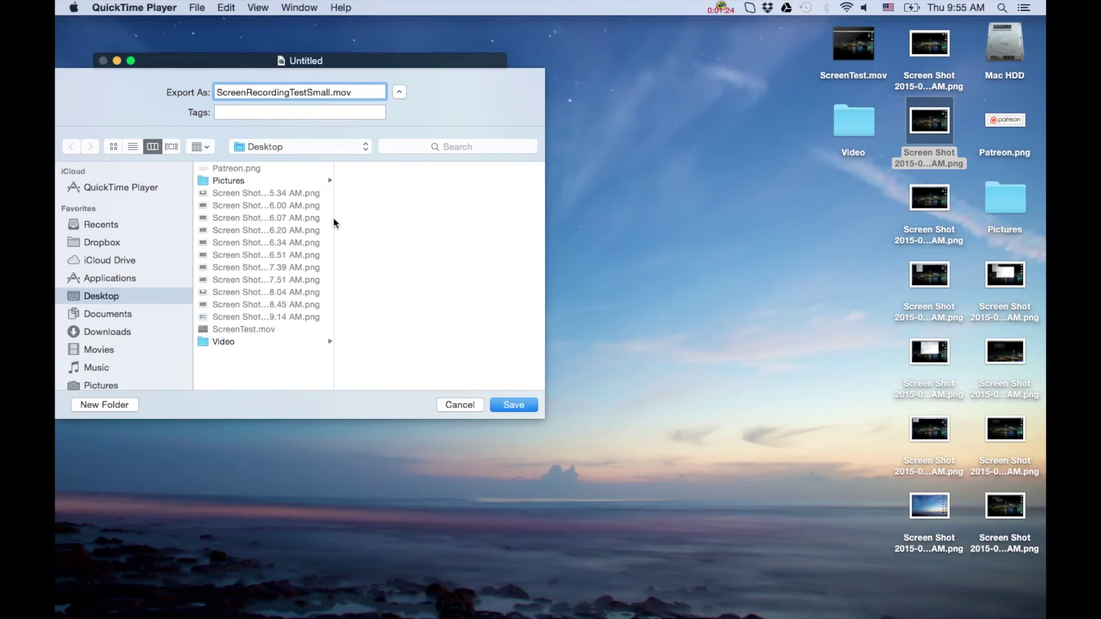
{"action": "left_click", "coordinate": [520, 405]}
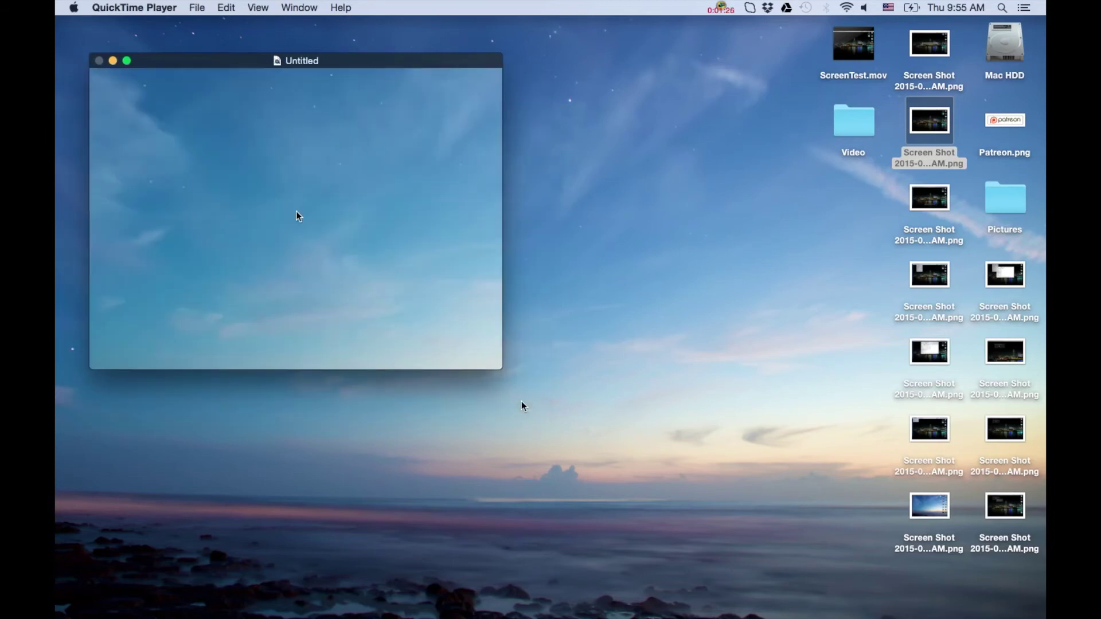
Close the saved movie, quit QuickTime Player, and deselect the screenshot file on the desktop.
{"action": "mouse_move", "coordinate": [187, 155]}
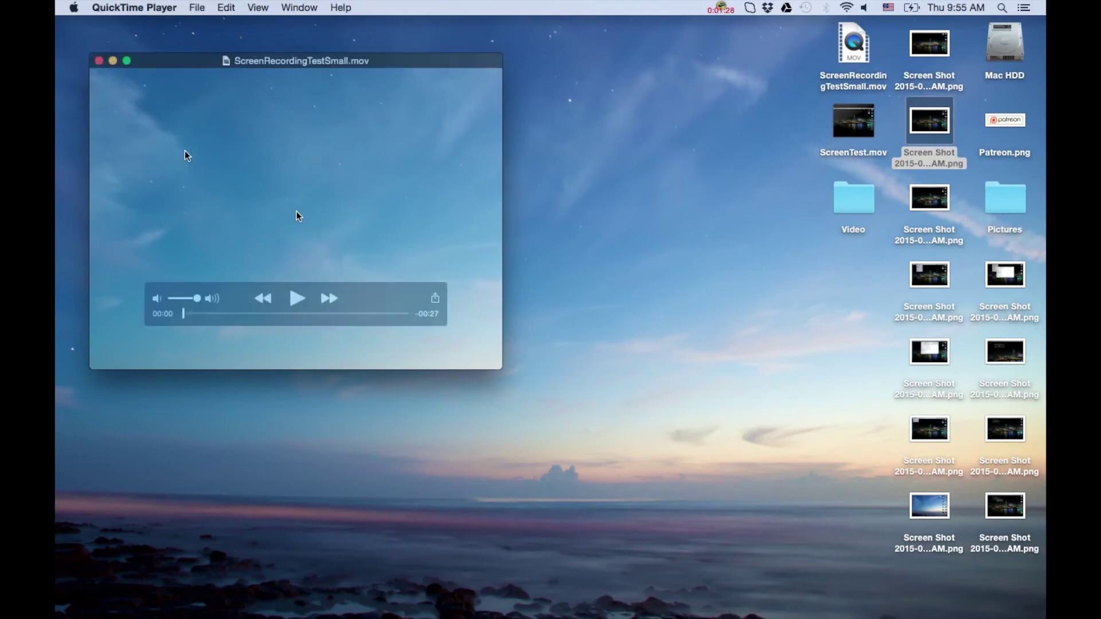
{"action": "left_click", "coordinate": [99, 61]}
{"action": "left_click", "coordinate": [142, 8]}
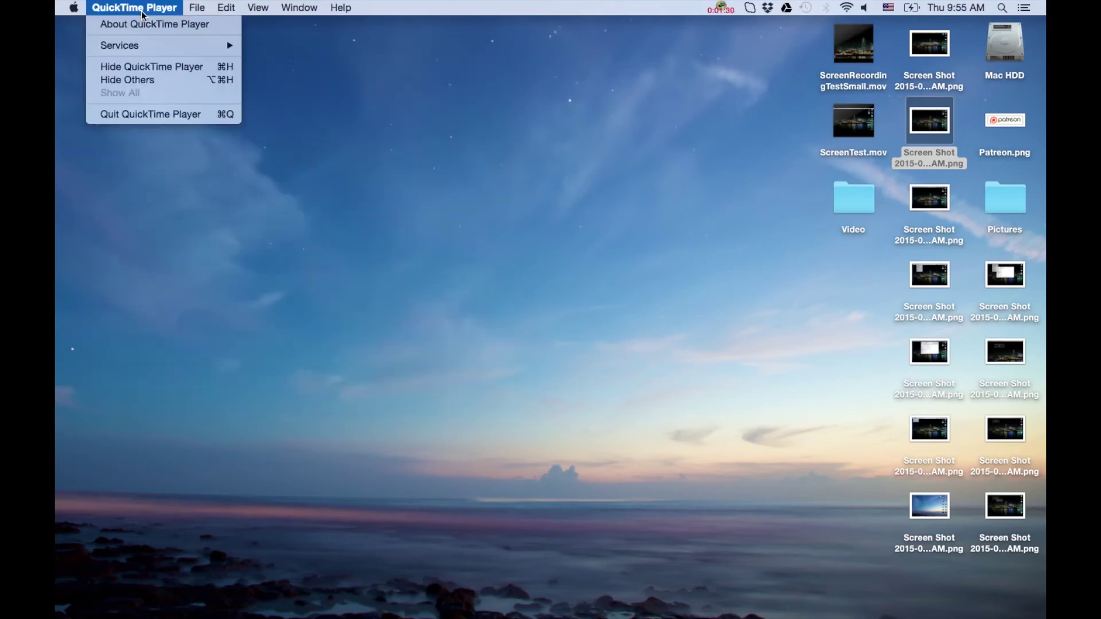
{"action": "left_click", "coordinate": [154, 115]}
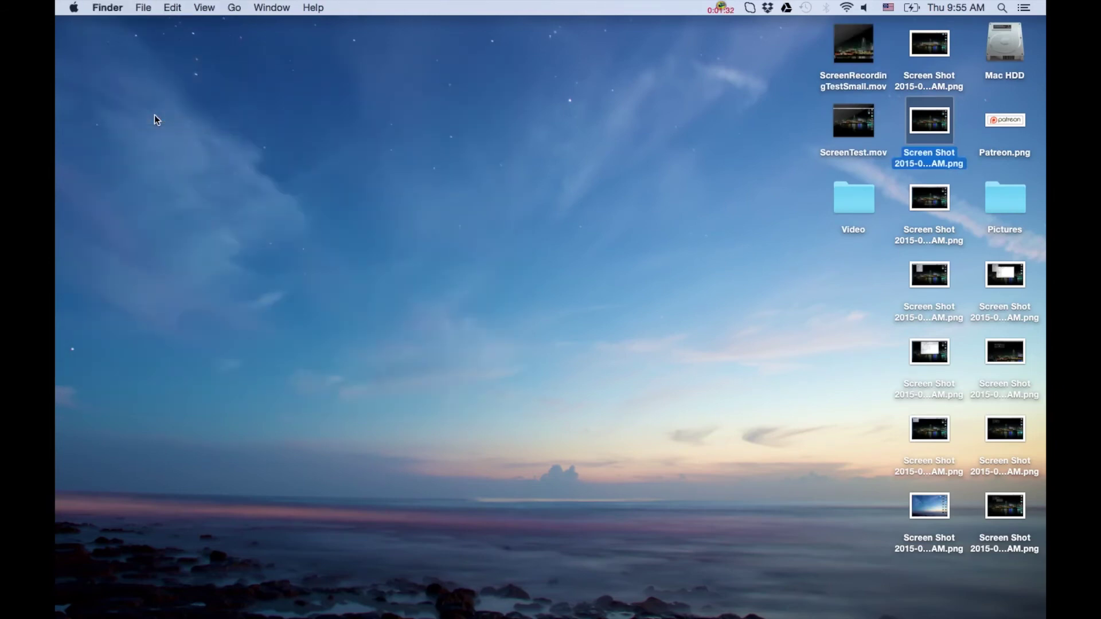
{"action": "left_click", "coordinate": [815, 254]}
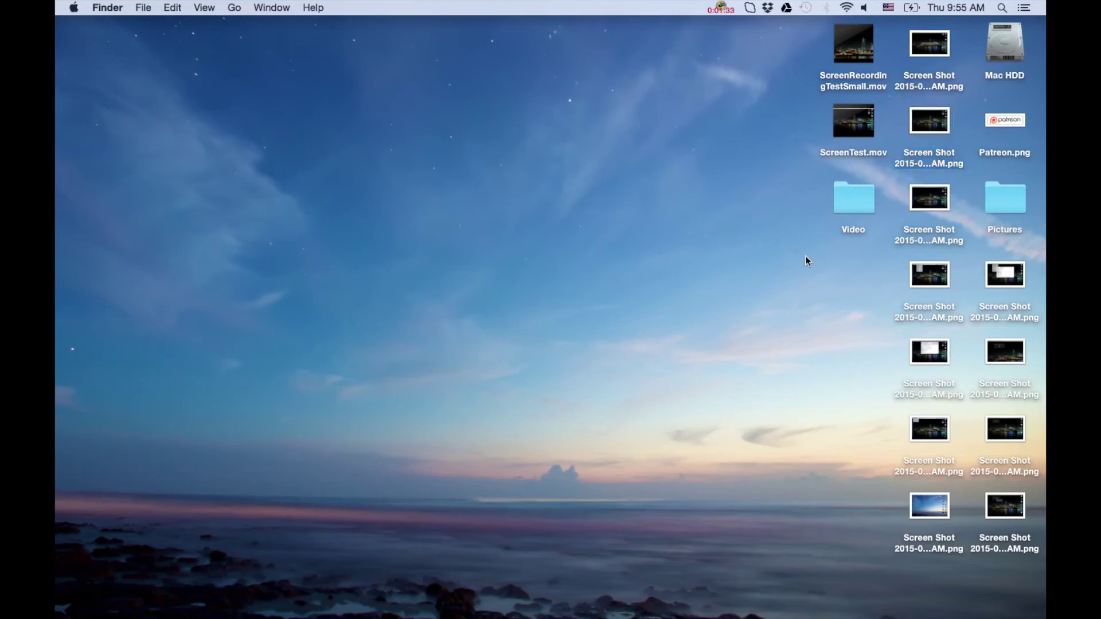
Open ScreenRecordingTestSmall.mov from the desktop, play it through, and move its window toward the middle of the desktop.
{"action": "double_click", "coordinate": [853, 43]}
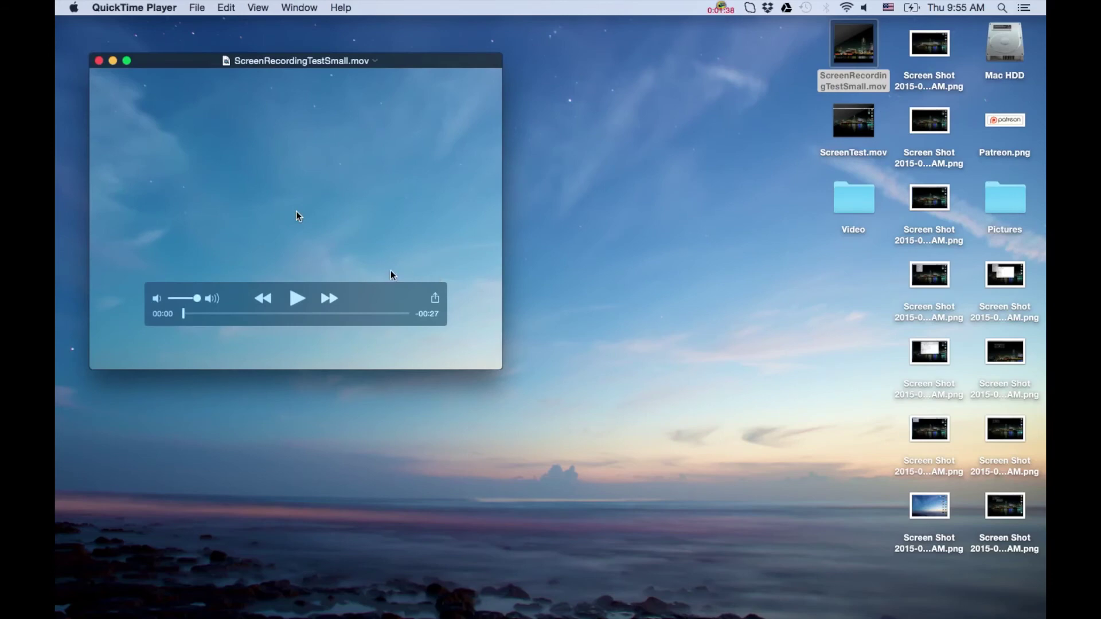
{"action": "left_click", "coordinate": [300, 294]}
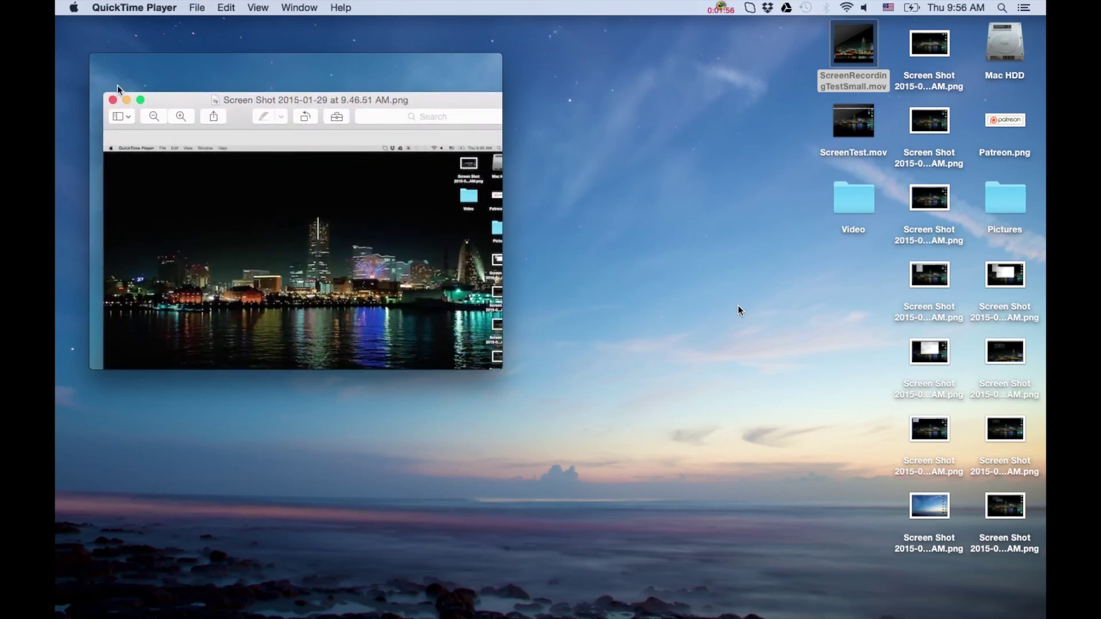
{"action": "mouse_move", "coordinate": [401, 61]}
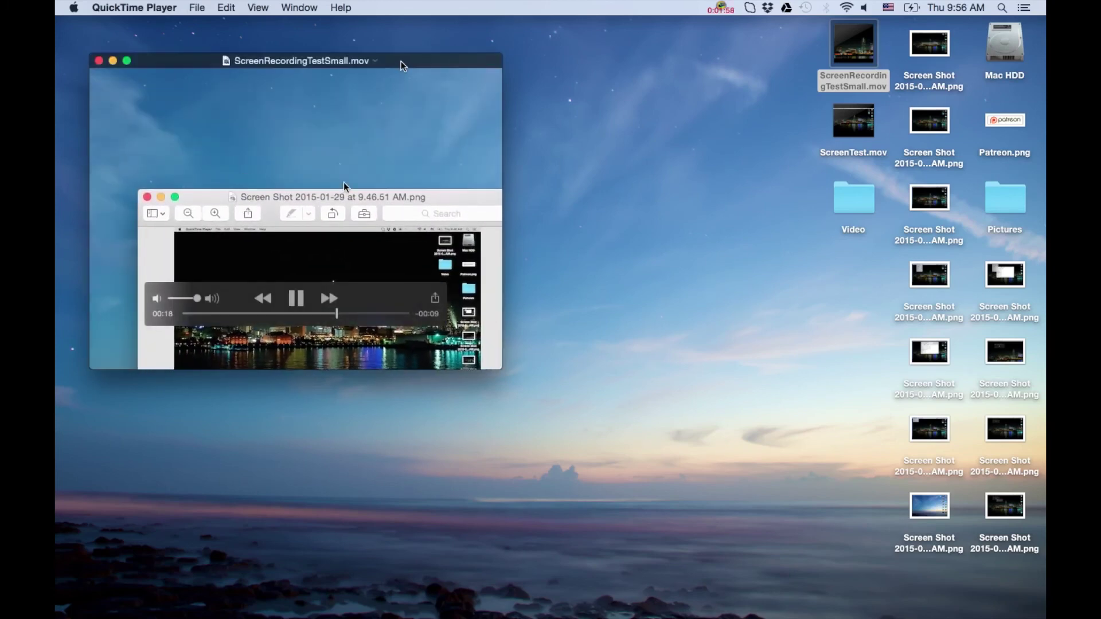
{"action": "left_click_drag", "start_coordinate": [415, 61], "coordinate": [638, 150]}
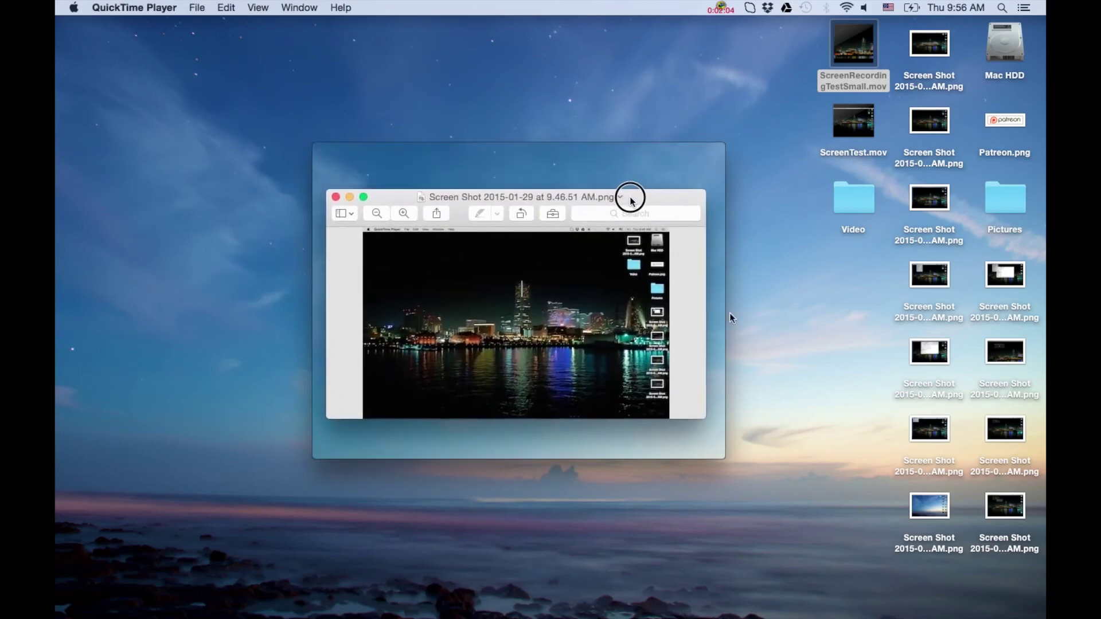
{"action": "mouse_move", "coordinate": [642, 206]}
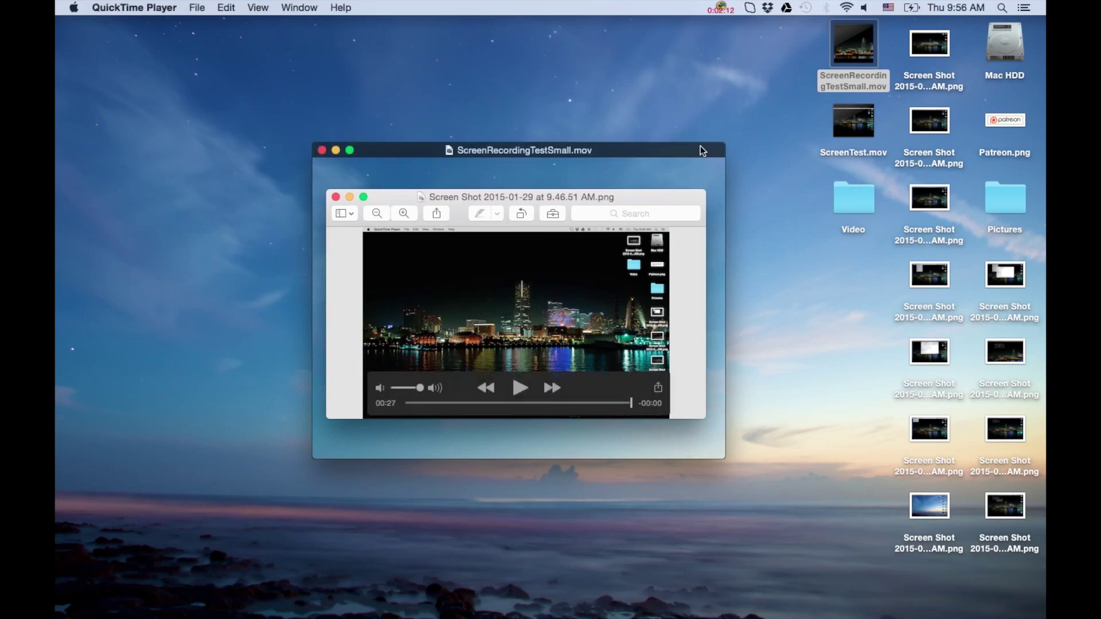
{"action": "left_click", "coordinate": [722, 7]}
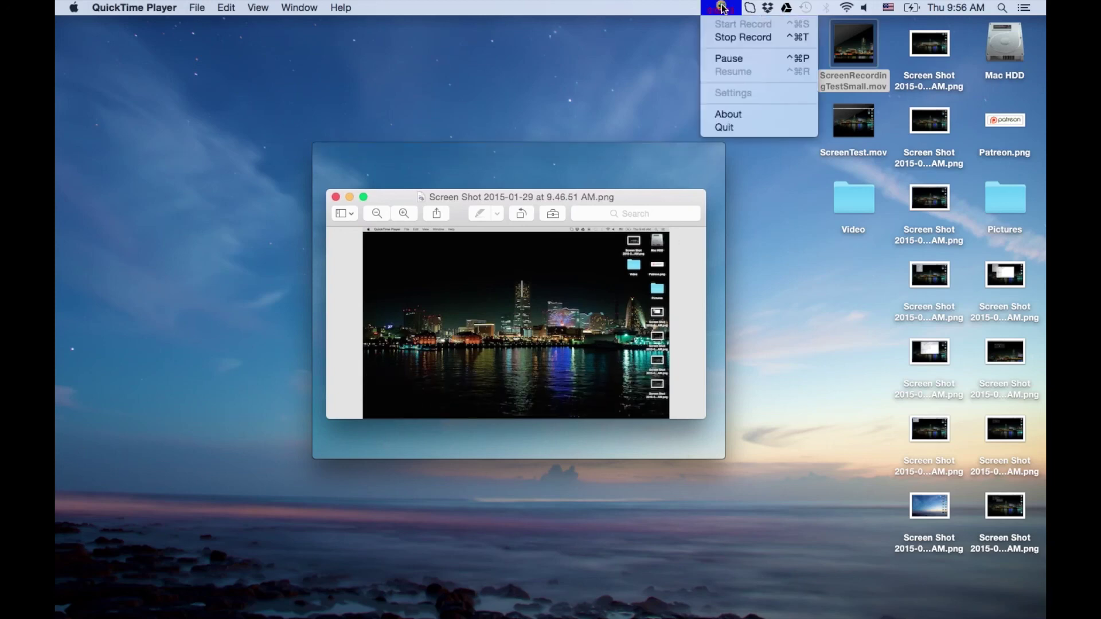